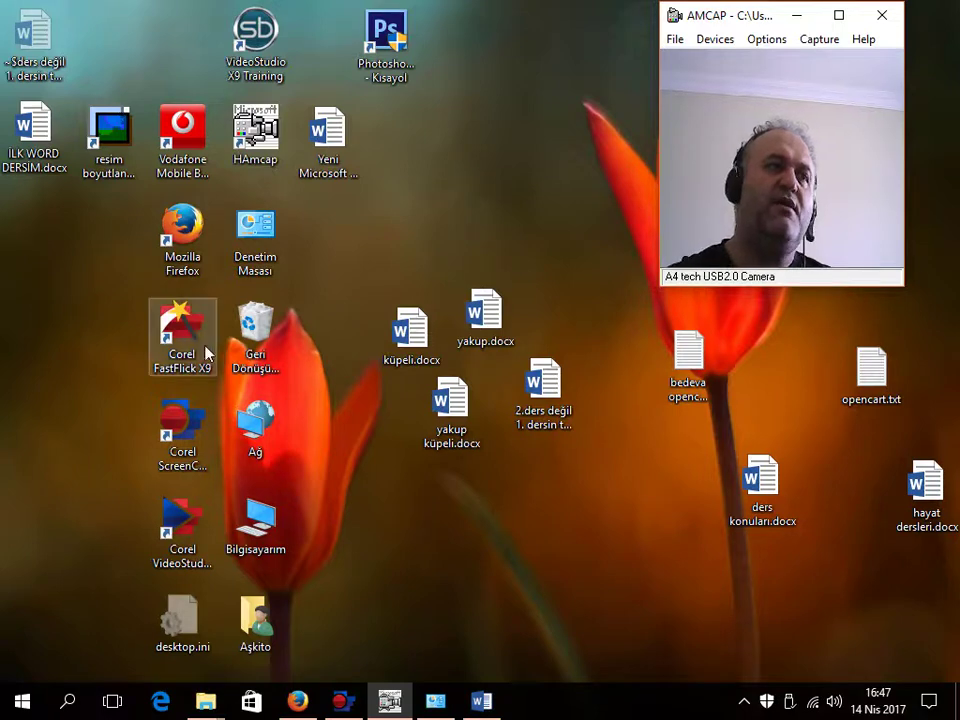
- Open Bilgisayarım and look through its folders and drives to locate the USB drive
{"action": "double_click", "coordinate": [272, 531]}
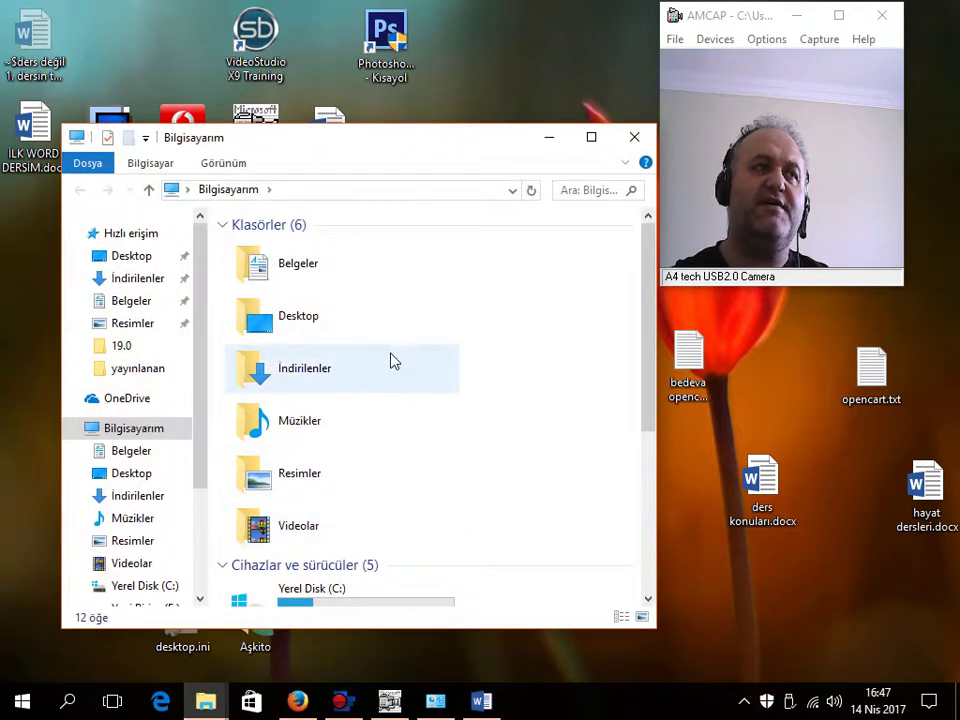
{"action": "scroll", "coordinate": [400, 376], "scroll_direction": "down", "scroll_amount": 5}
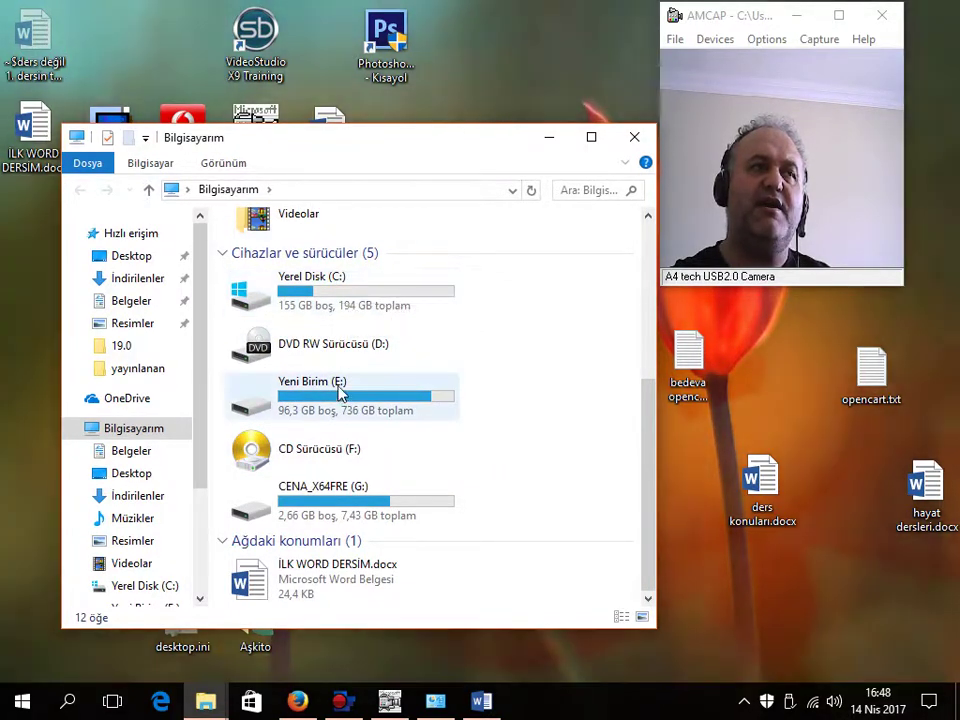
{"action": "left_click", "coordinate": [337, 398]}
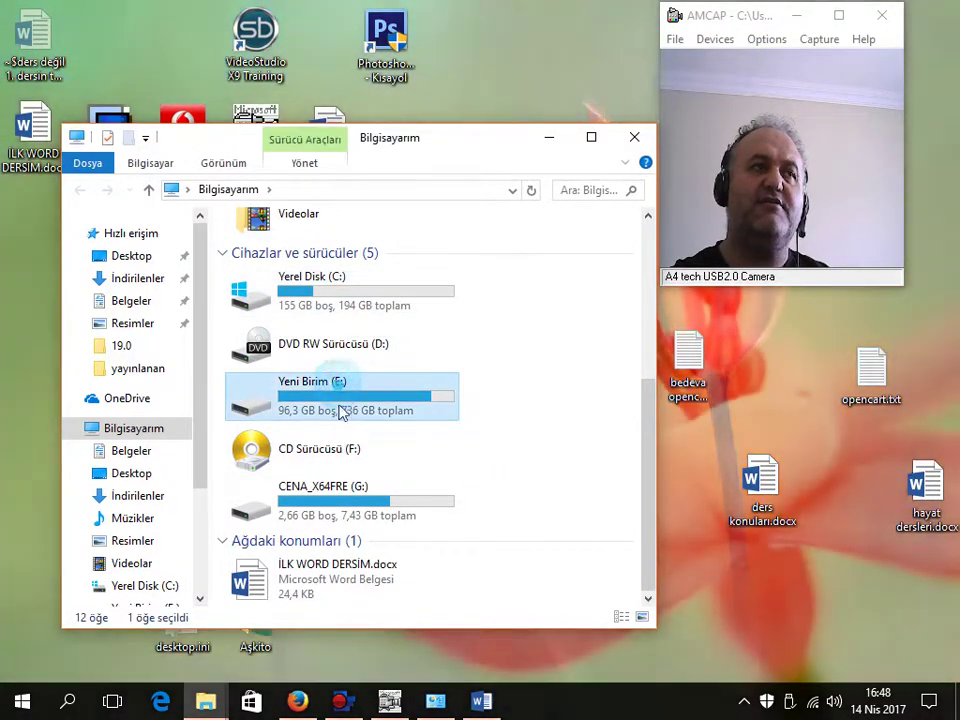
{"action": "scroll", "coordinate": [336, 385], "scroll_direction": "up", "scroll_amount": 5}
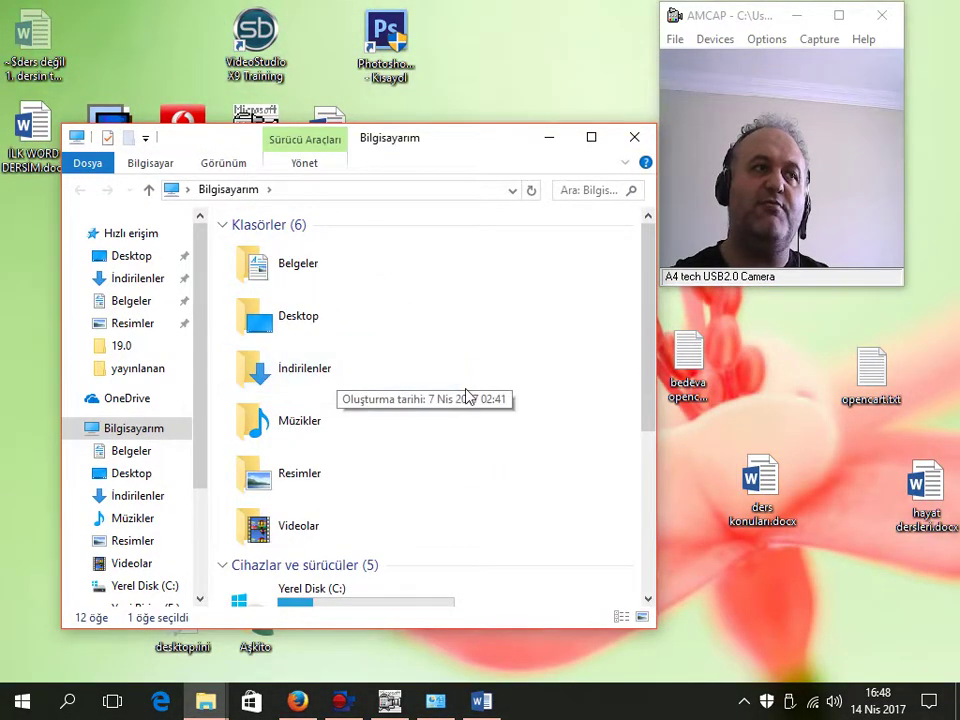
{"action": "scroll", "coordinate": [400, 440], "scroll_direction": "down", "scroll_amount": 5}
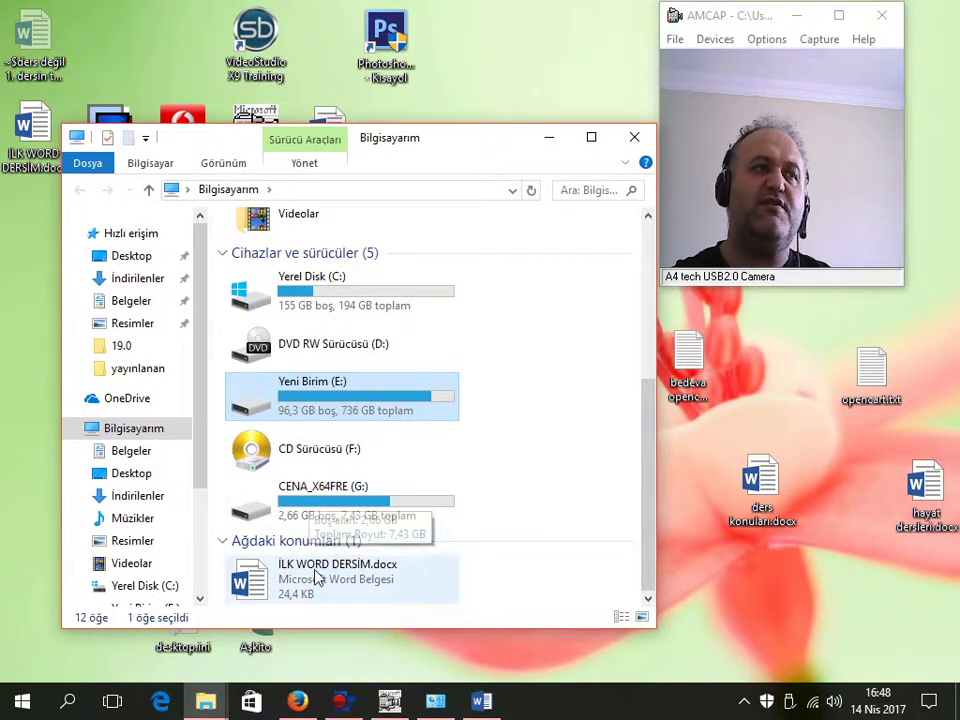
- Check the files stored on the CENA_X64FRE (G:) drive and return to the Bilgisayarım drive list
{"action": "left_click", "coordinate": [325, 512]}
{"action": "double_click", "coordinate": [323, 512]}
{"action": "scroll", "coordinate": [407, 375], "scroll_direction": "down", "scroll_amount": 1}
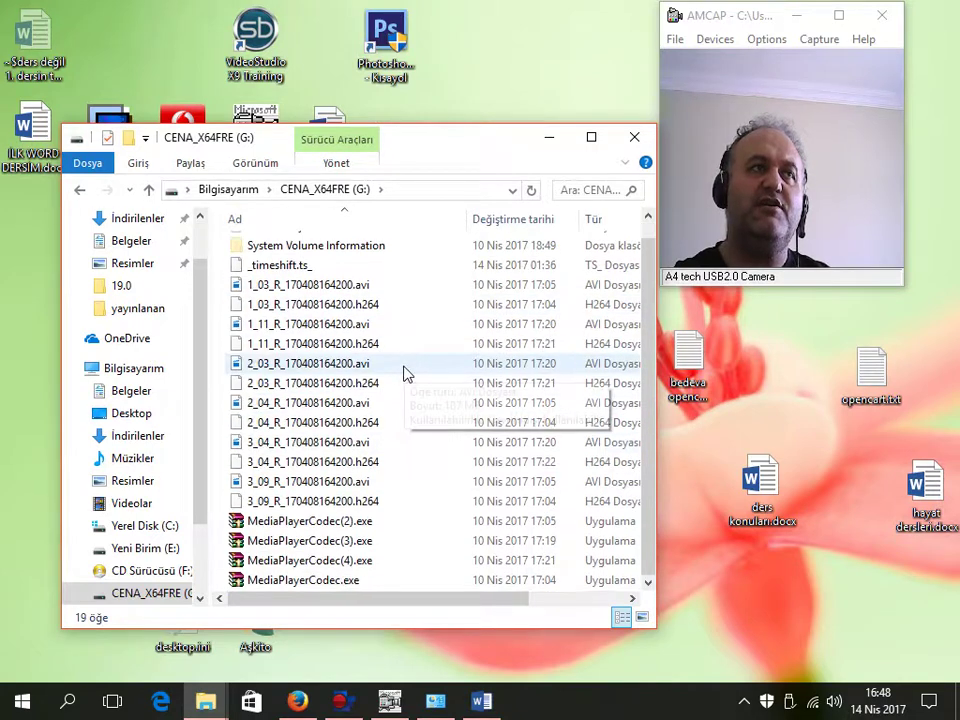
{"action": "scroll", "coordinate": [385, 455], "scroll_direction": "up", "scroll_amount": 1}
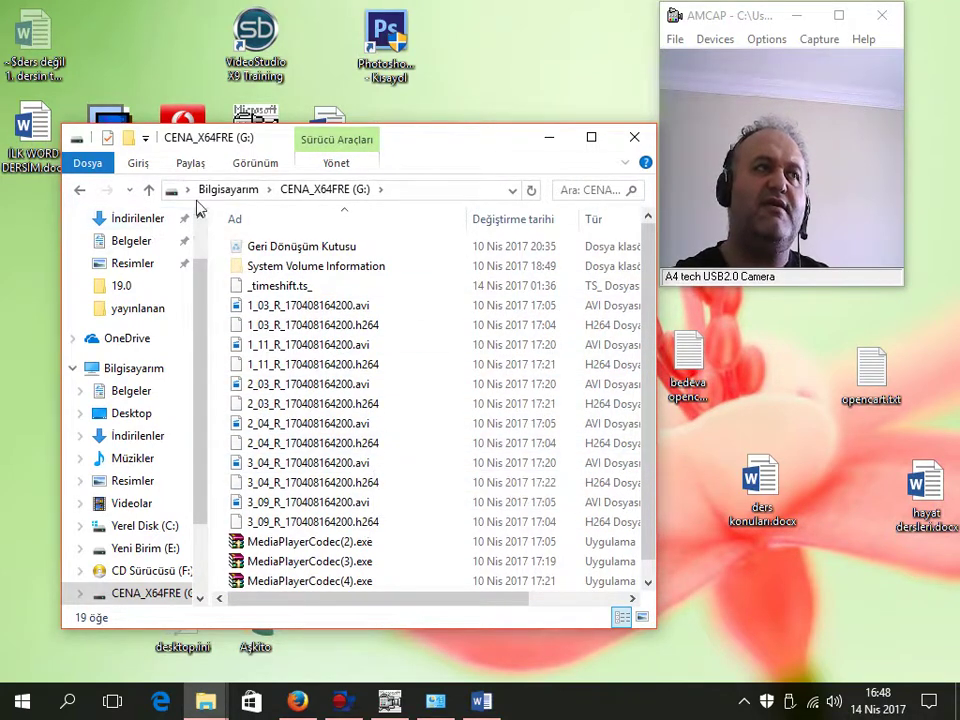
{"action": "left_click", "coordinate": [147, 191]}
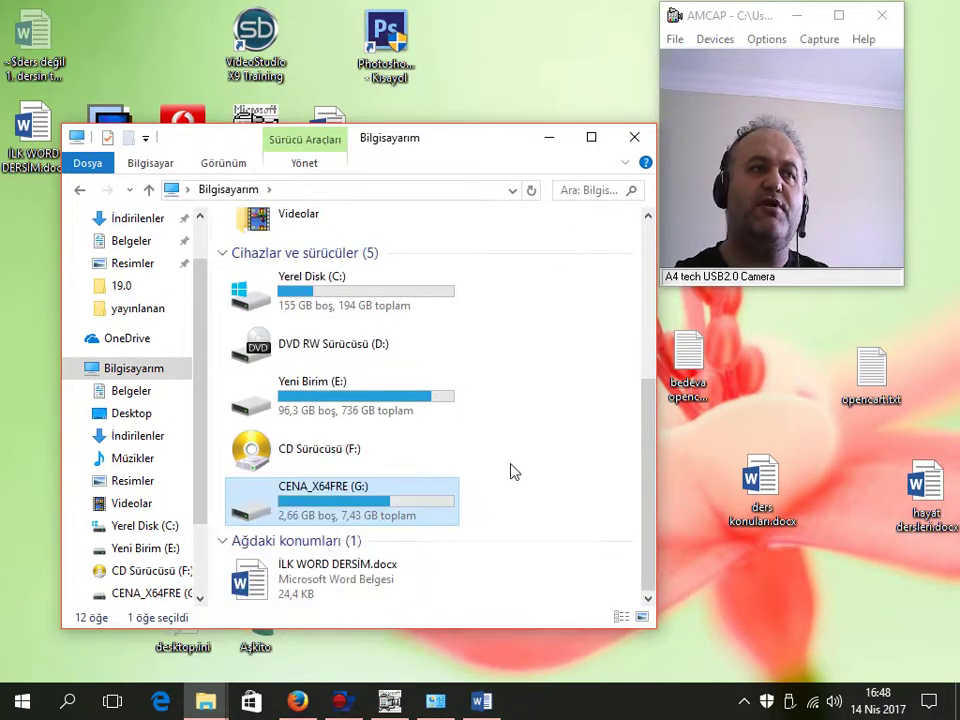
- Open the format settings for the CENA_X64FRE (G:) drive and keep the capacity at 7,45 GB
{"action": "right_click", "coordinate": [325, 506]}
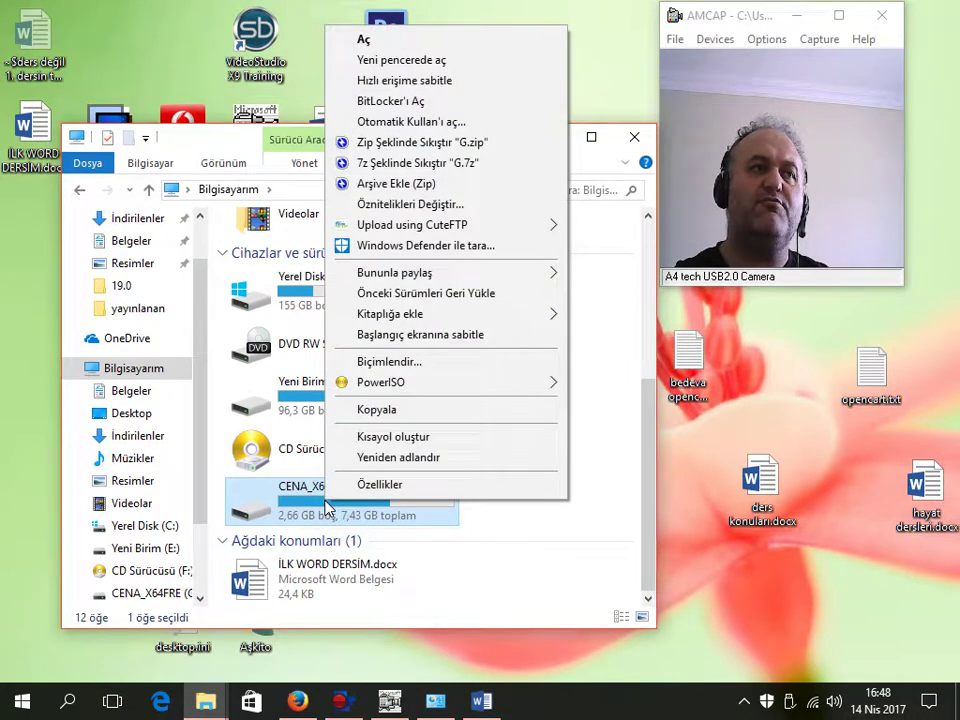
{"action": "left_click", "coordinate": [383, 364]}
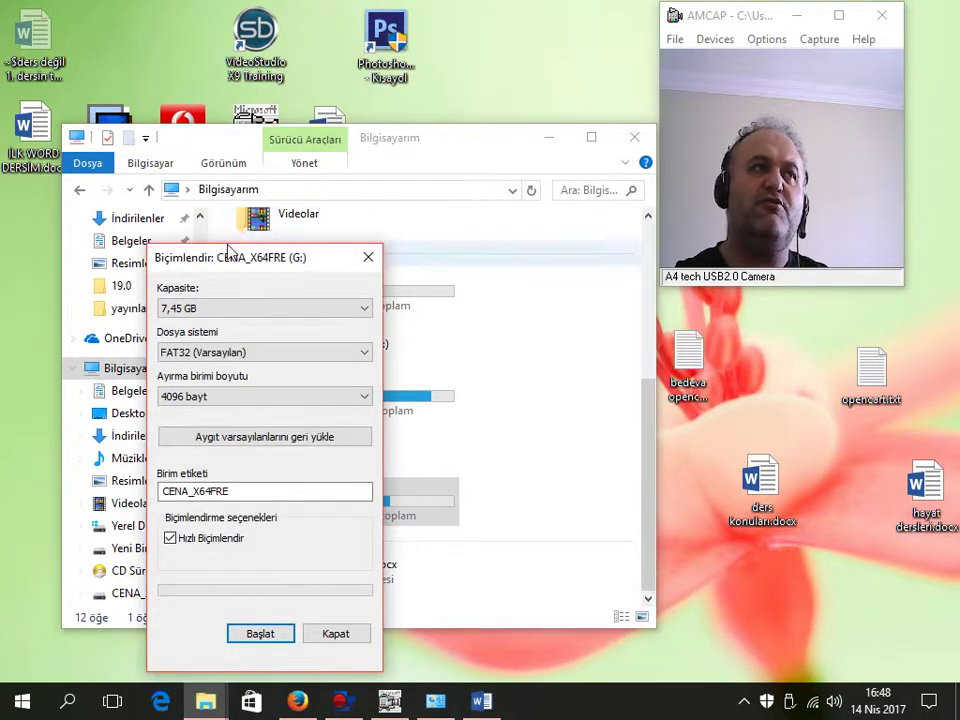
{"action": "left_click_drag", "start_coordinate": [228, 248], "coordinate": [414, 197]}
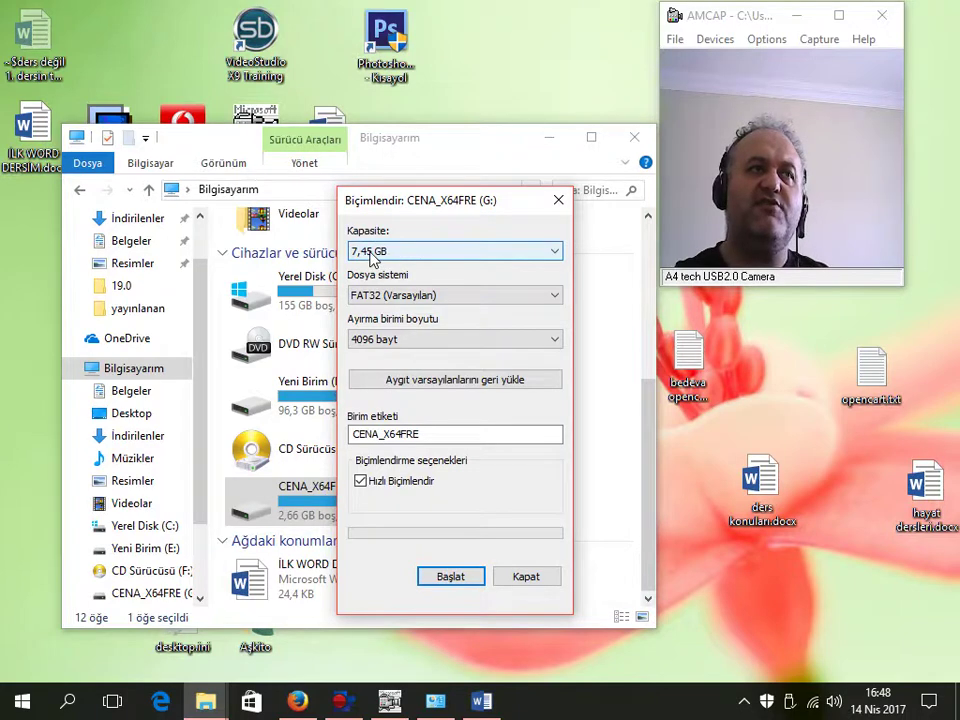
{"action": "left_click", "coordinate": [419, 254]}
{"action": "left_click", "coordinate": [421, 267]}
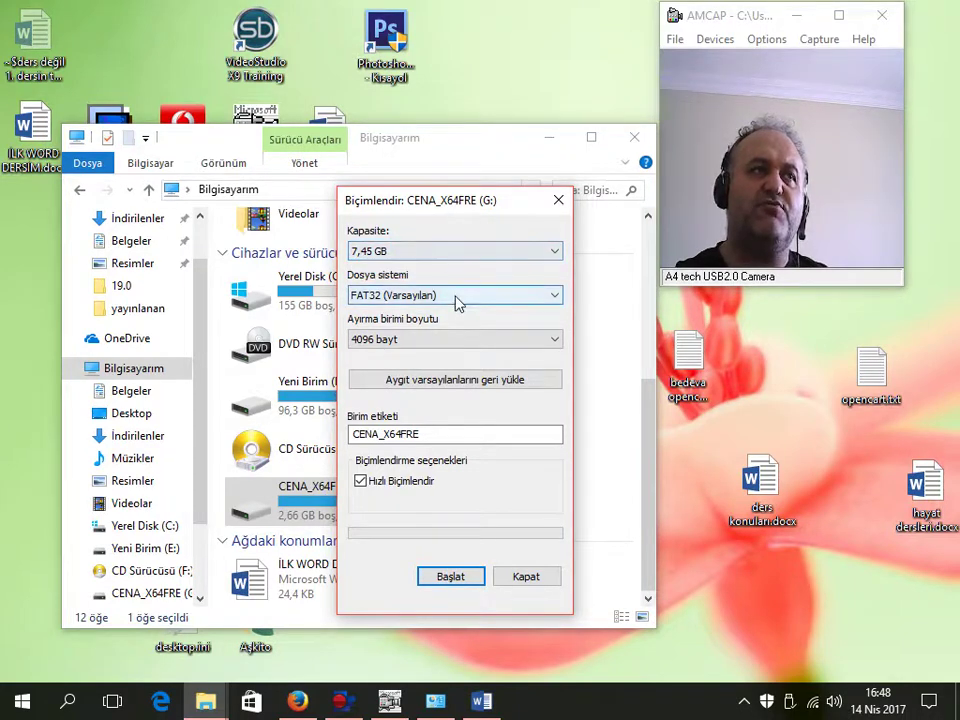
- Choose FAT32 as the file system and 4096 bytes as the allocation unit size for formatting drive G:
{"action": "left_click", "coordinate": [448, 297]}
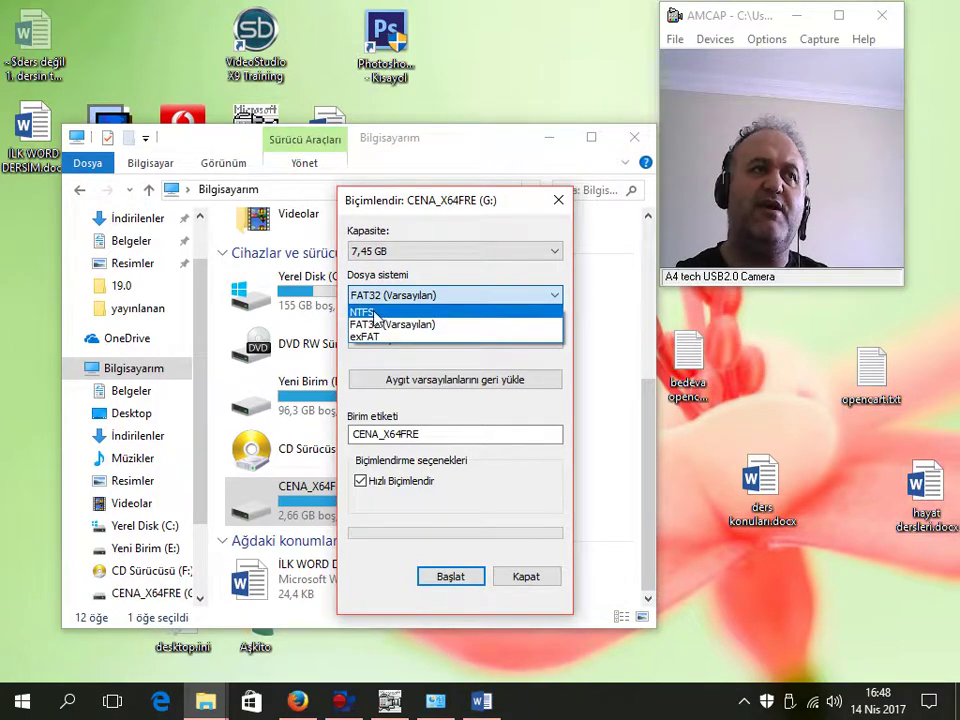
{"action": "left_click", "coordinate": [420, 325]}
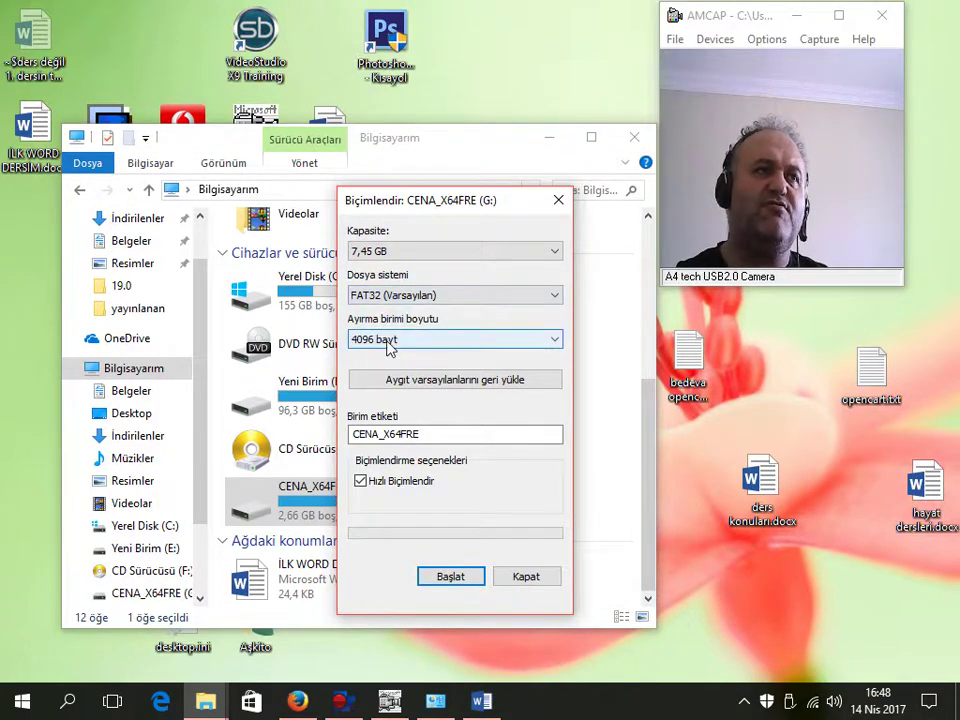
{"action": "left_click", "coordinate": [428, 340]}
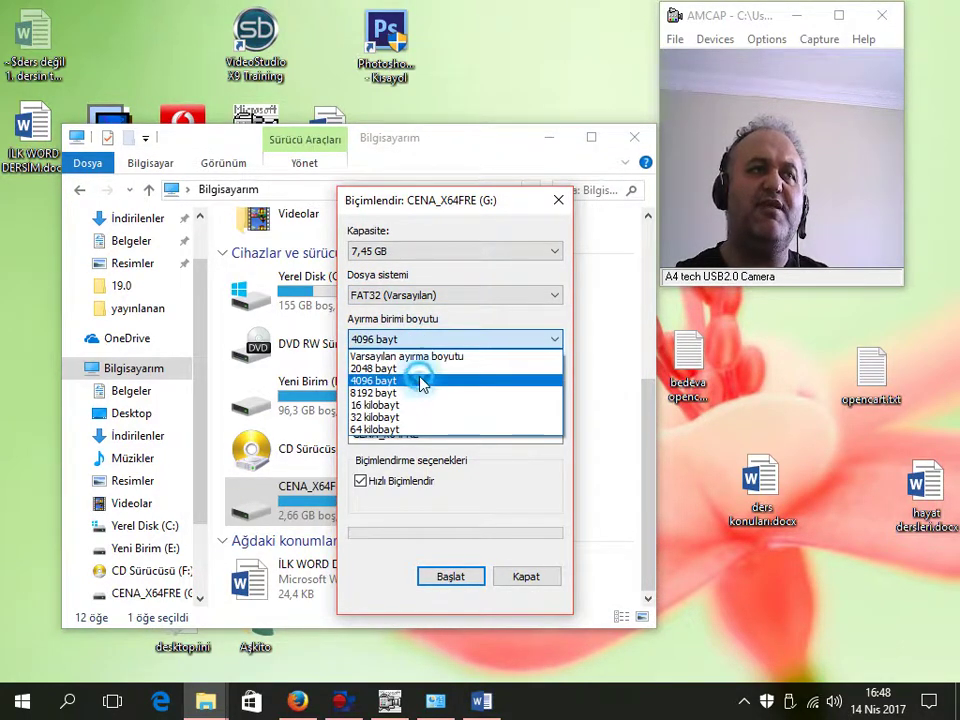
{"action": "left_click", "coordinate": [422, 377]}
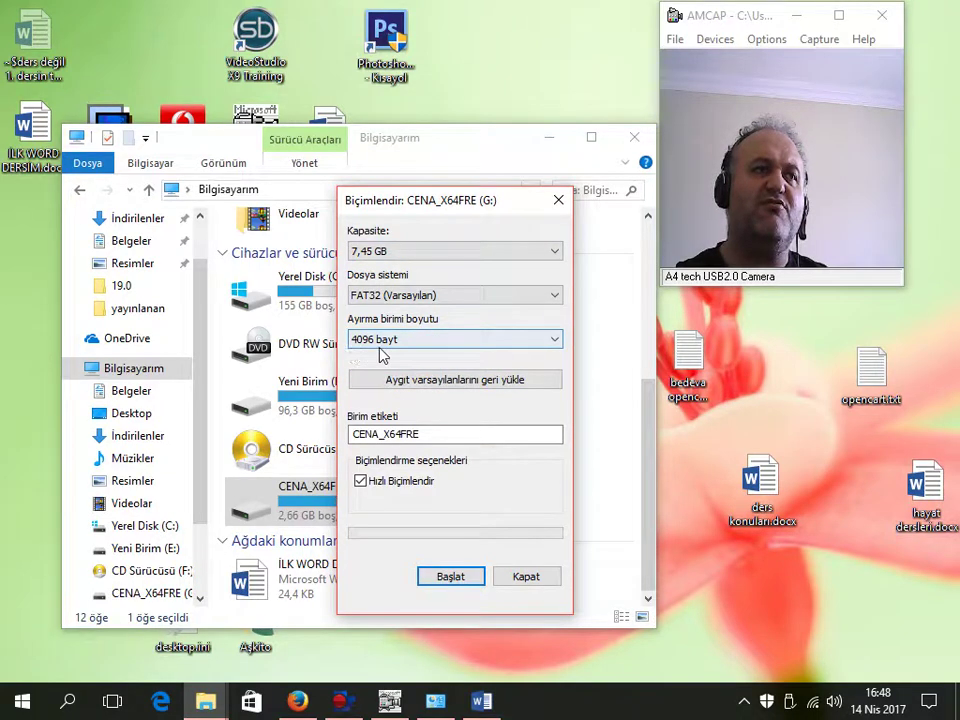
{"action": "left_click", "coordinate": [410, 345]}
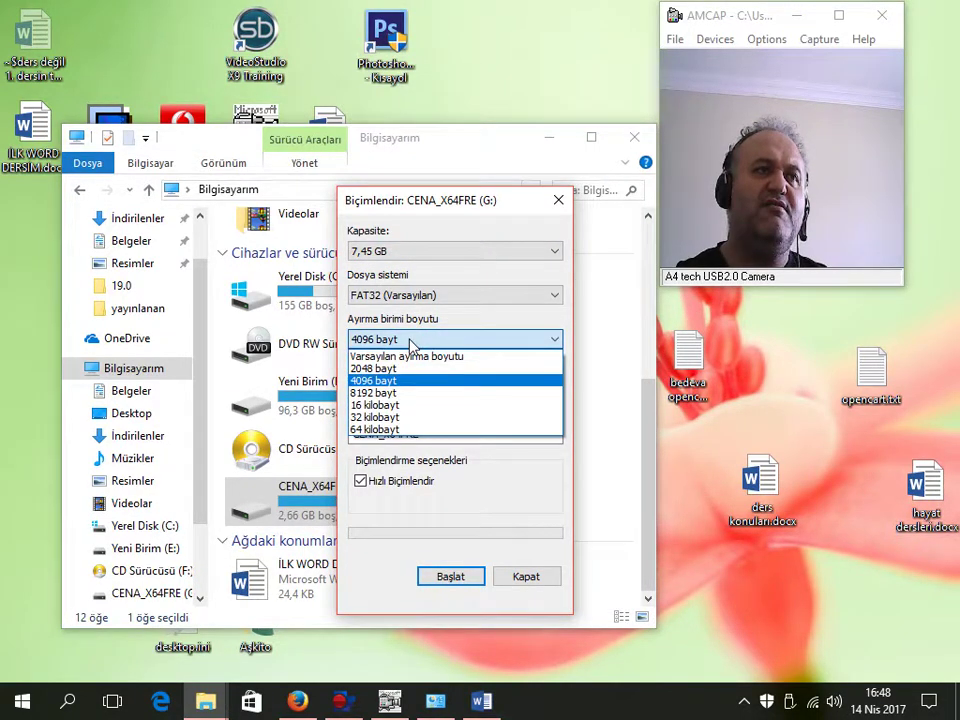
{"action": "left_click", "coordinate": [410, 342]}
- Set the volume label of the drive being formatted to "Tv kayıt"
{"action": "double_click", "coordinate": [440, 432]}
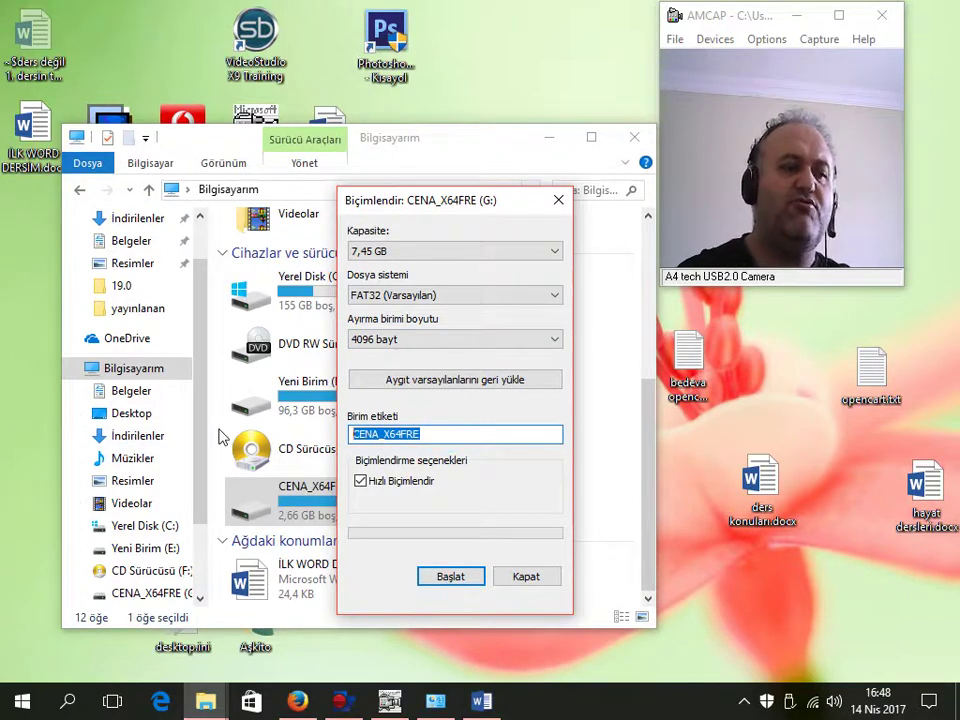
{"action": "type", "text": "Tv"}
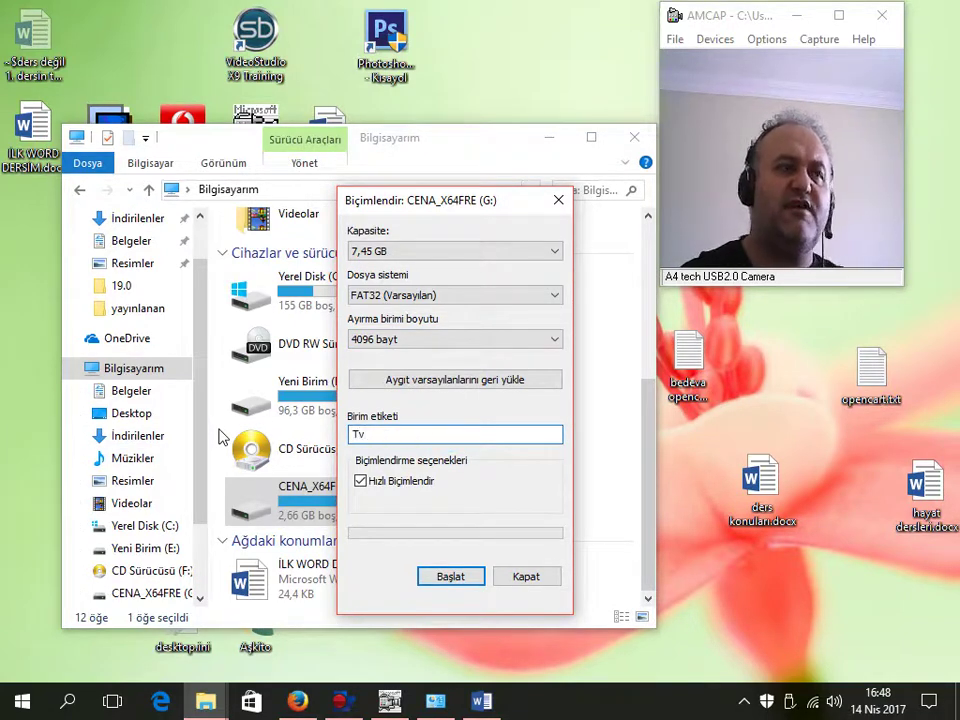
{"action": "type", "text": " kayıt"}
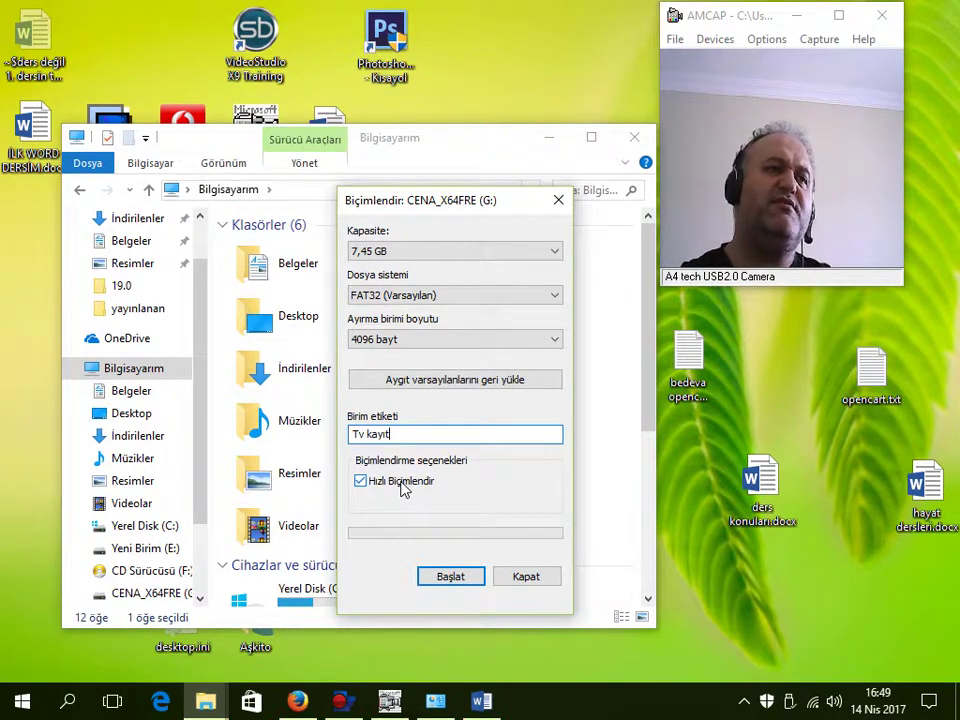
- Quick format drive G: with the chosen settings, accepting the erasure of all its data, and close the format dialog
{"action": "left_click", "coordinate": [443, 577]}
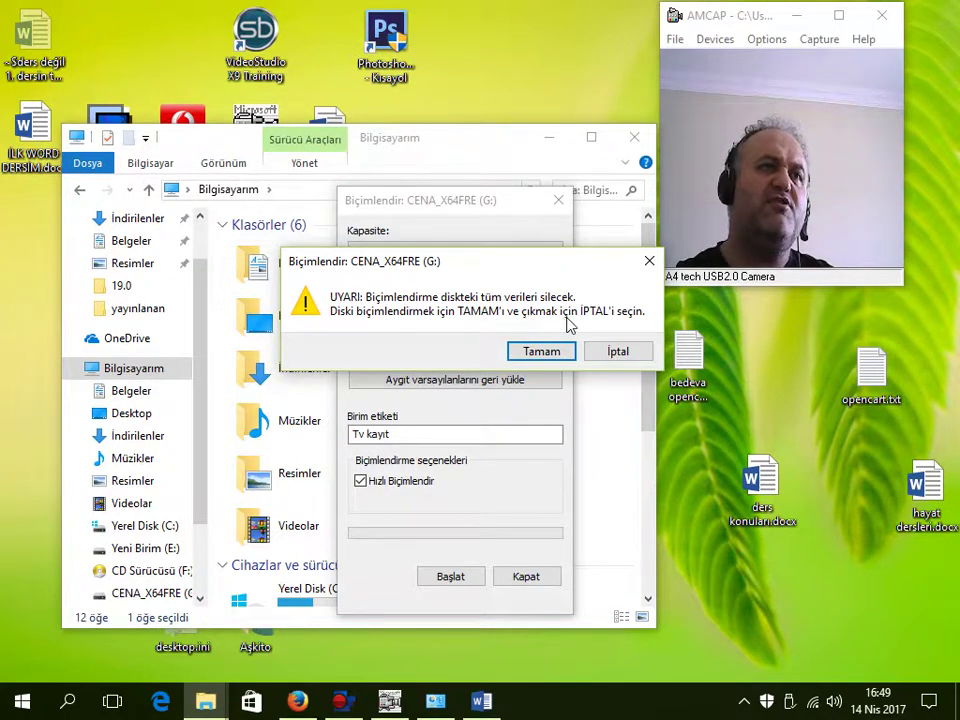
{"action": "left_click", "coordinate": [617, 355]}
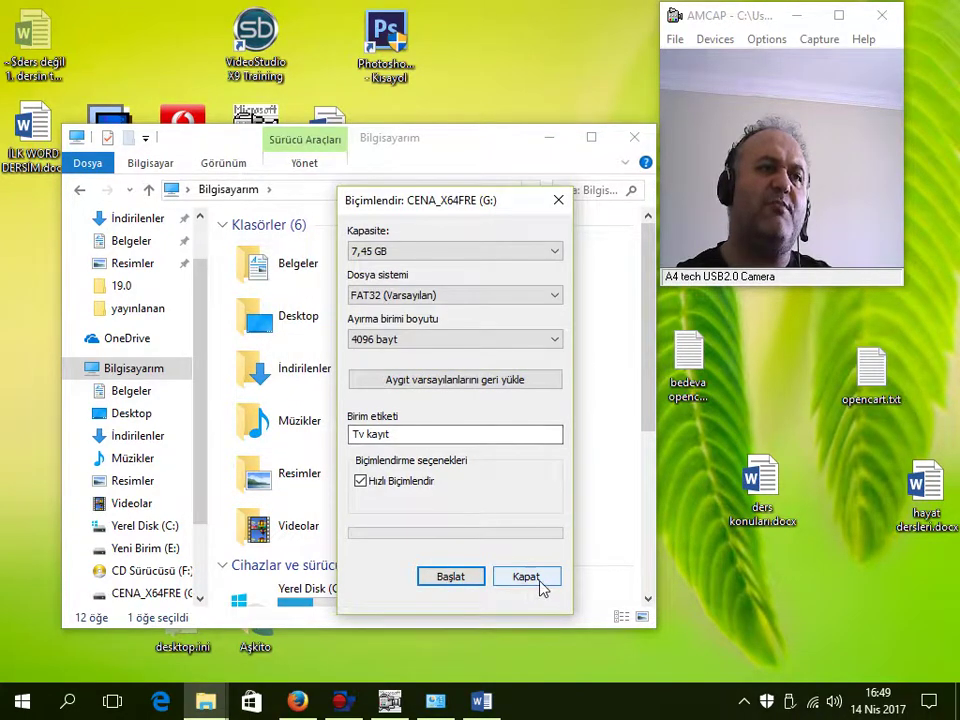
{"action": "left_click", "coordinate": [452, 578]}
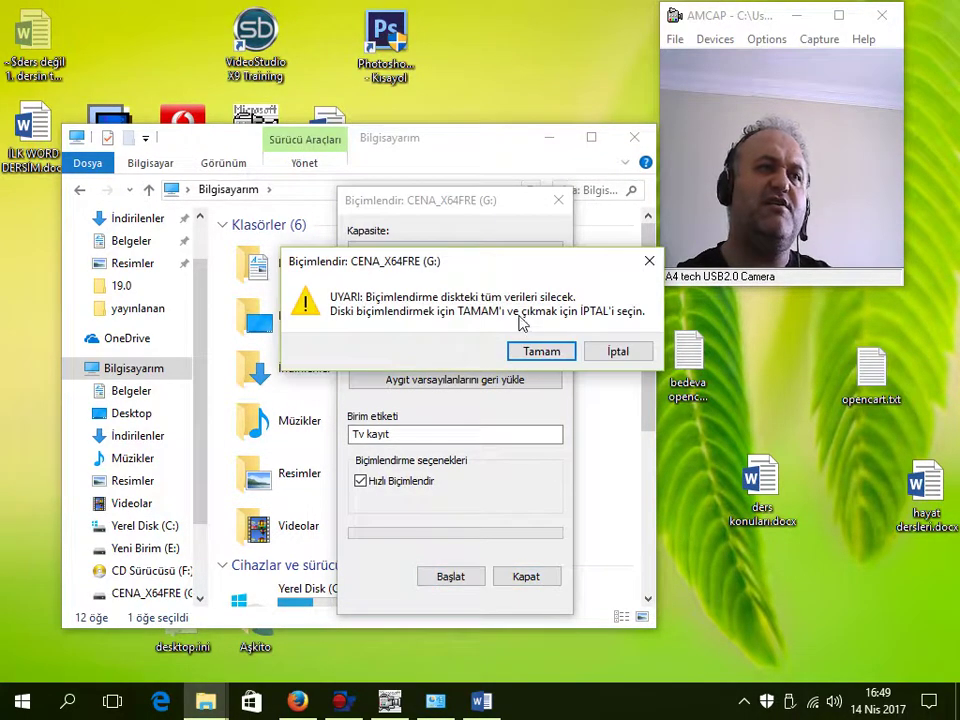
{"action": "left_click", "coordinate": [542, 351]}
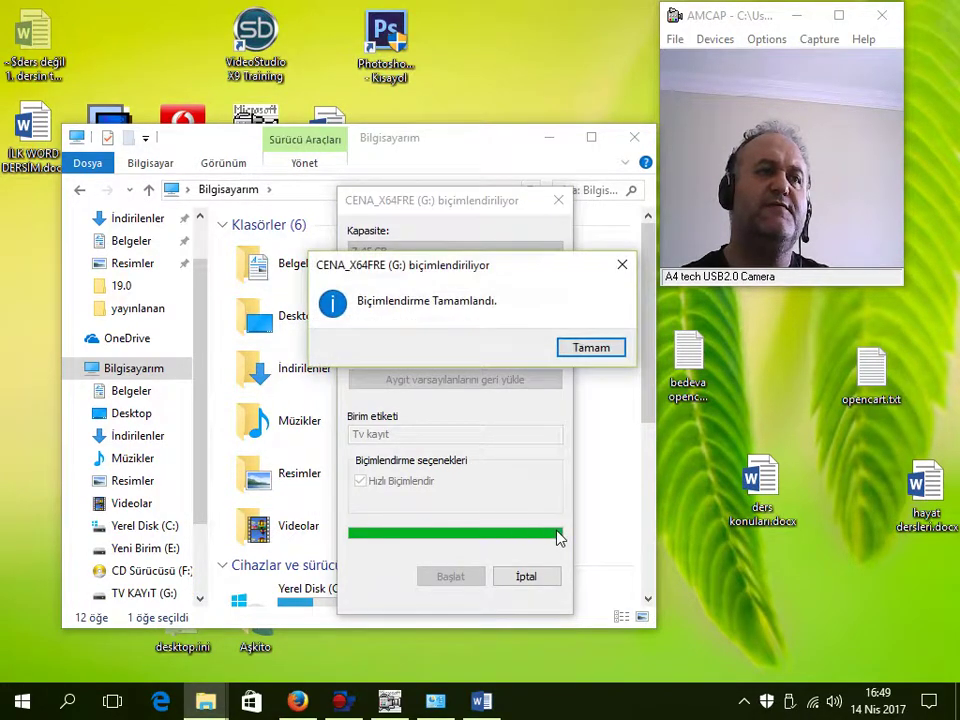
{"action": "left_click", "coordinate": [586, 348]}
{"action": "left_click", "coordinate": [547, 580]}
- Open the newly formatted G: drive and turn off the display of hidden items
{"action": "scroll", "coordinate": [529, 561], "scroll_direction": "down", "scroll_amount": 3}
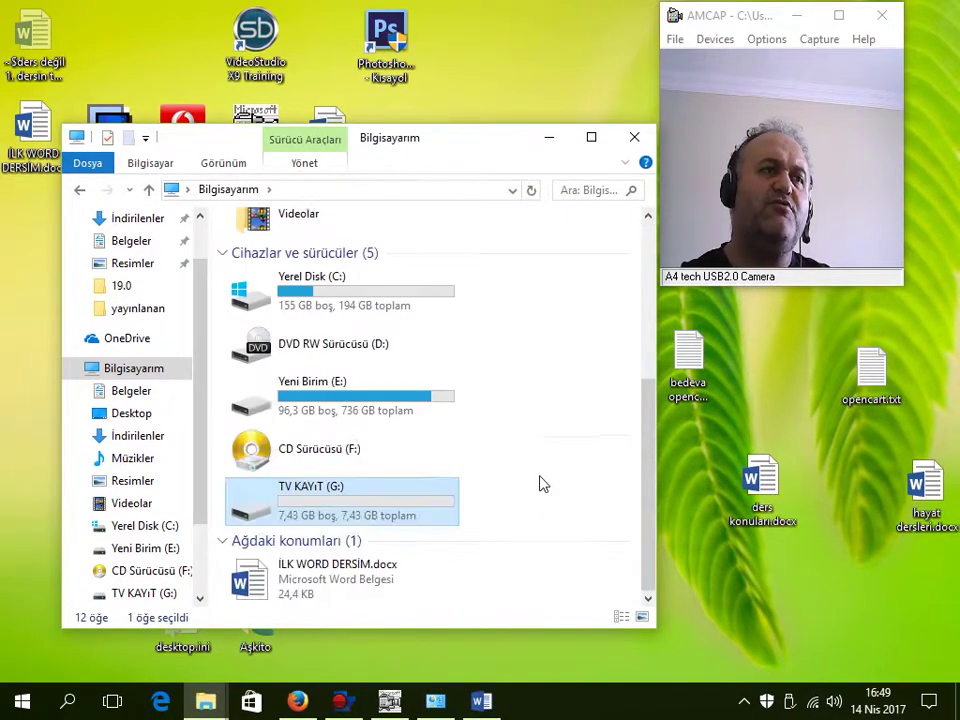
{"action": "double_click", "coordinate": [352, 507]}
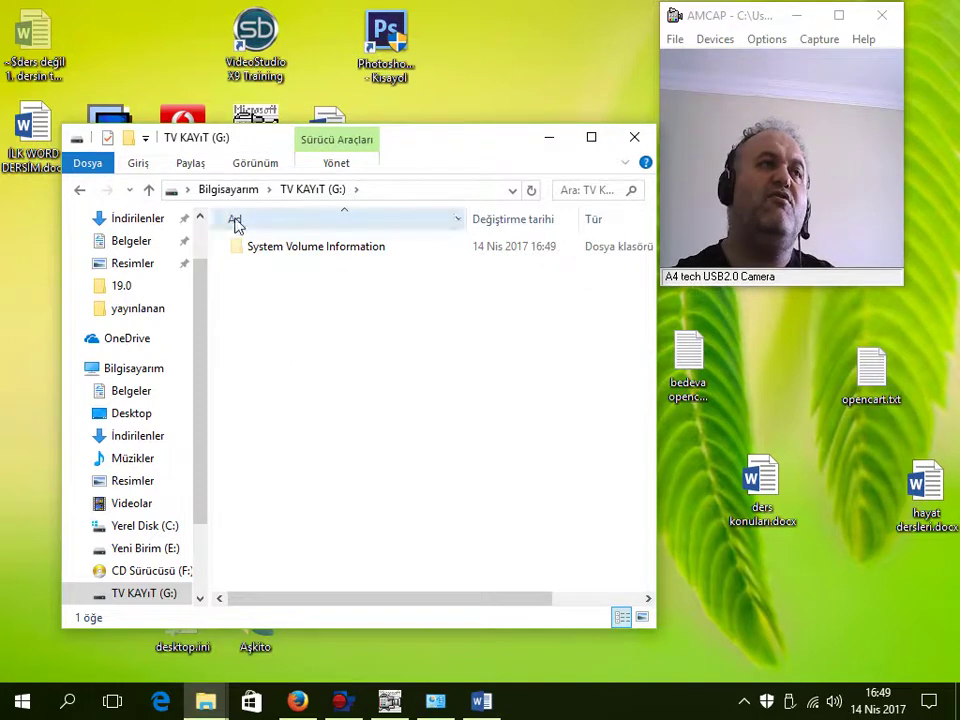
{"action": "left_click", "coordinate": [264, 168]}
{"action": "left_click", "coordinate": [513, 224]}
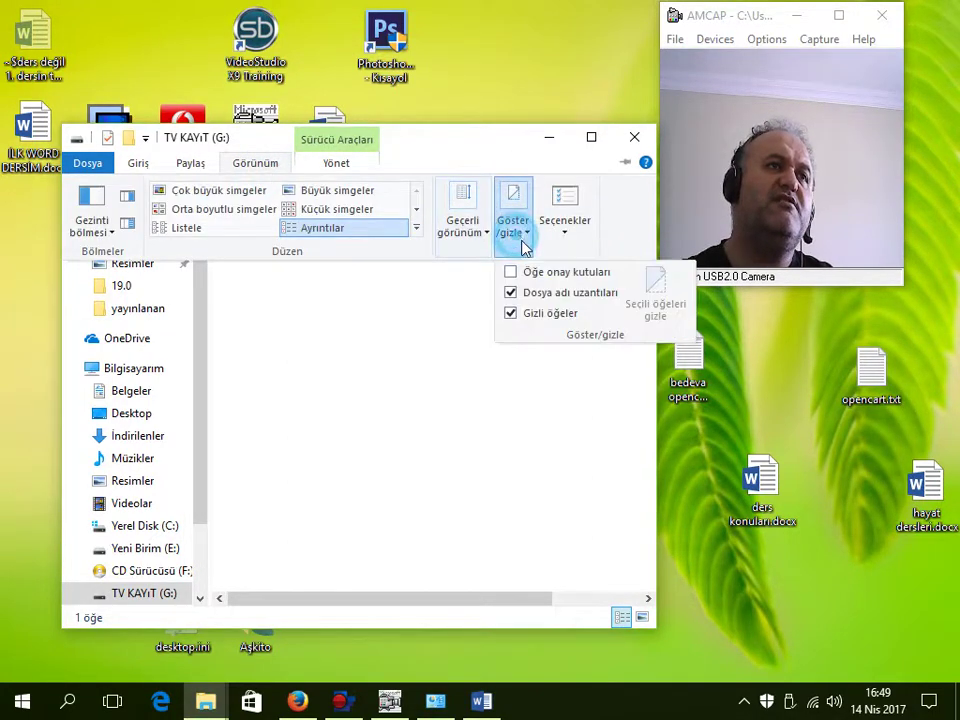
{"action": "left_click", "coordinate": [540, 316]}
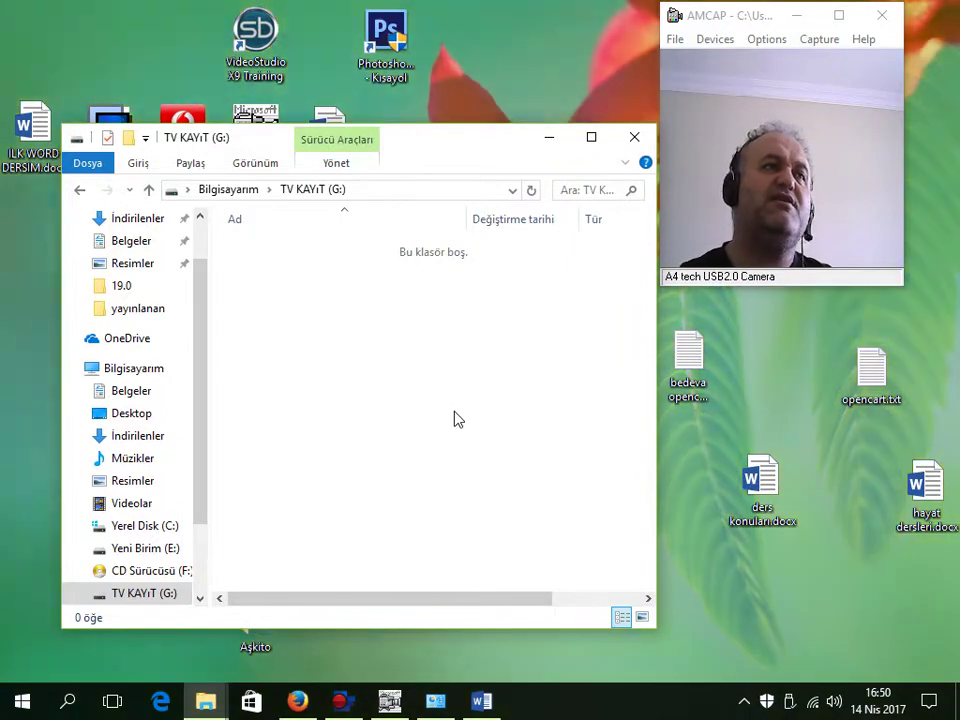
- Turn the display of hidden items back on in the G: drive window
{"action": "left_click", "coordinate": [276, 166]}
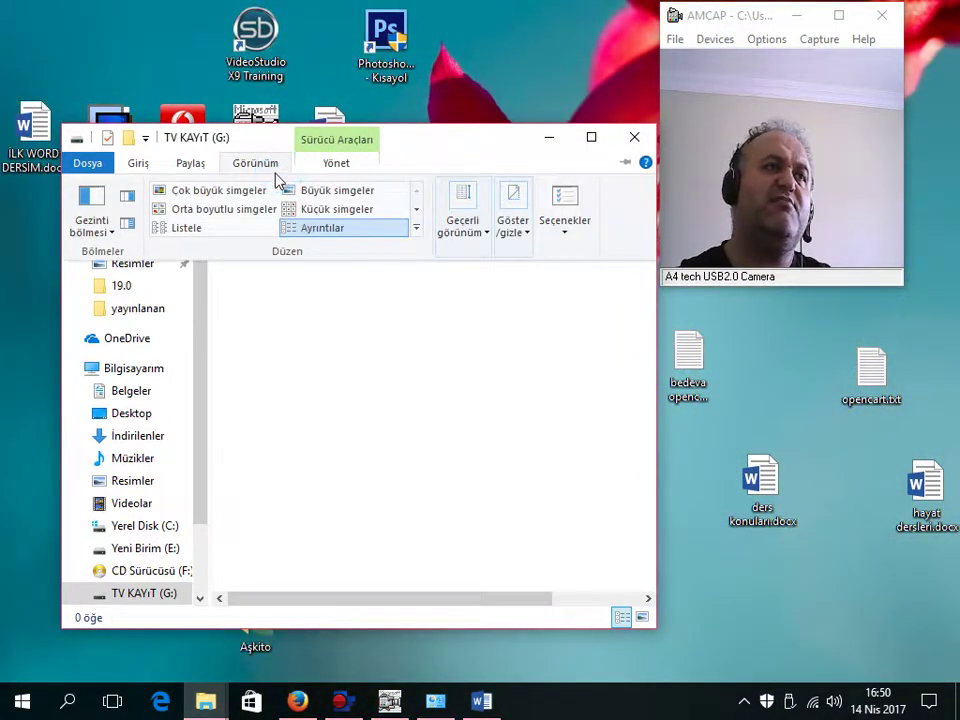
{"action": "left_click", "coordinate": [515, 242]}
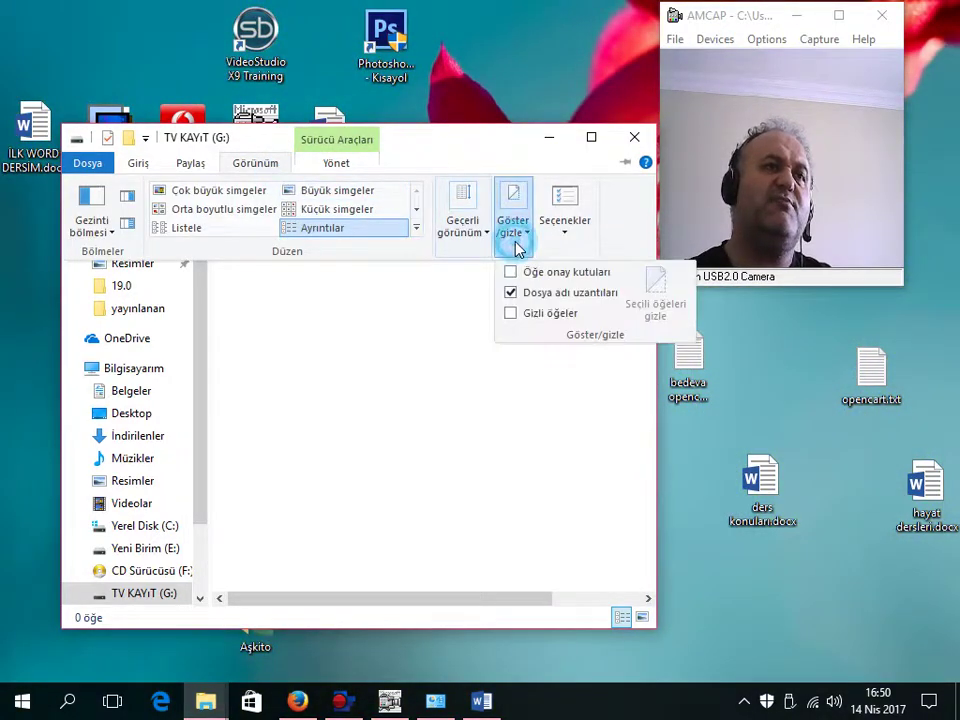
{"action": "left_click", "coordinate": [527, 316]}
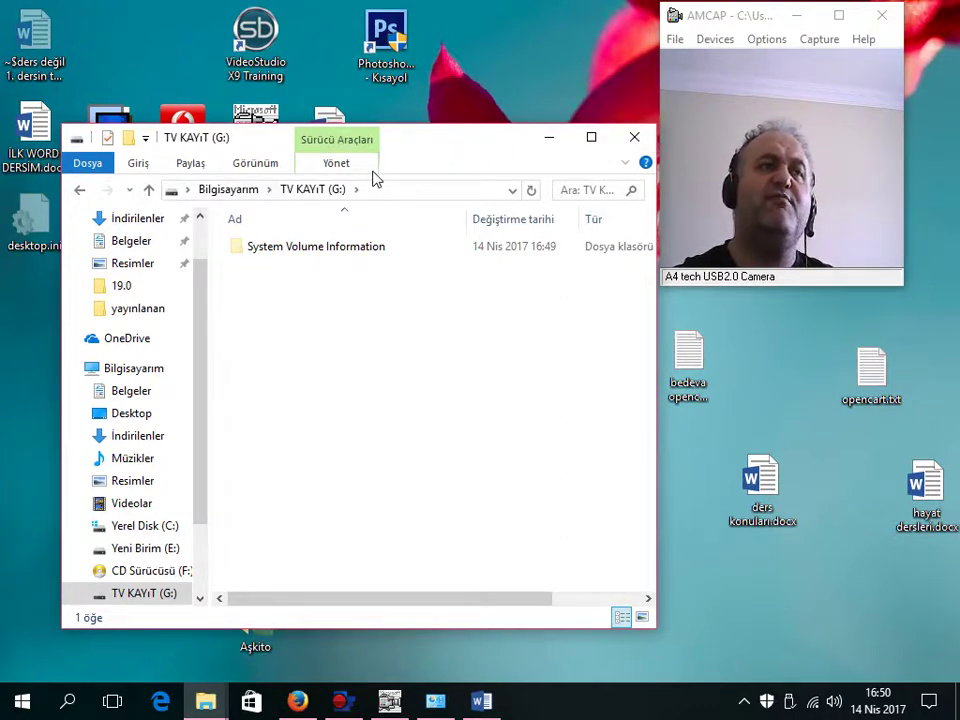
- Return to the Bilgisayarım drive list and examine the commands offered for drives E: and C:, including formatting
{"action": "left_click", "coordinate": [148, 189]}
{"action": "right_click", "coordinate": [318, 466]}
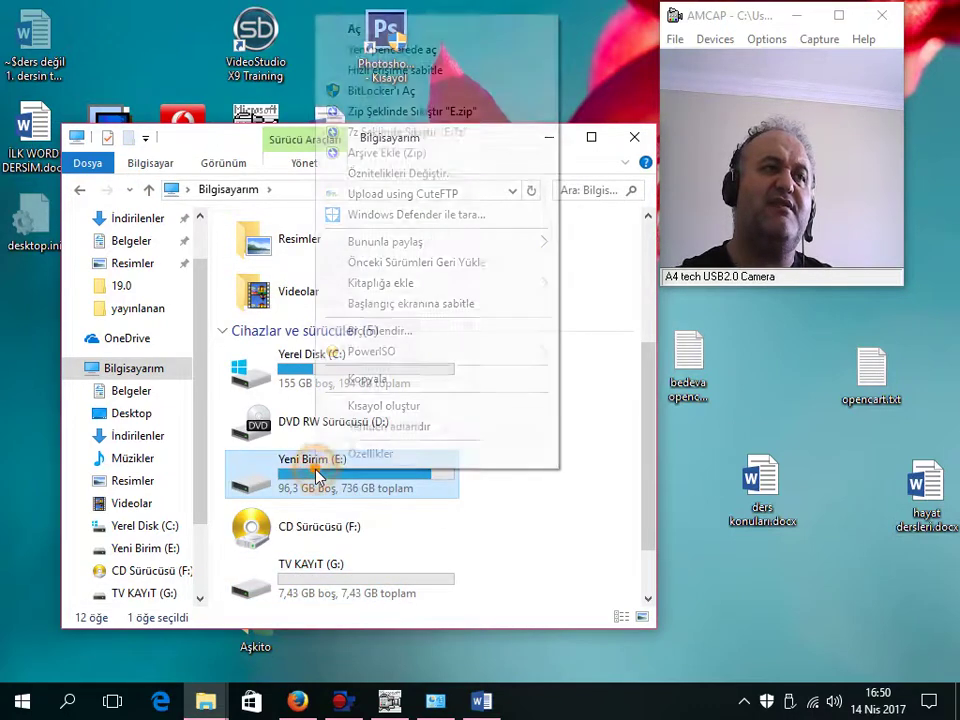
{"action": "right_click", "coordinate": [276, 362]}
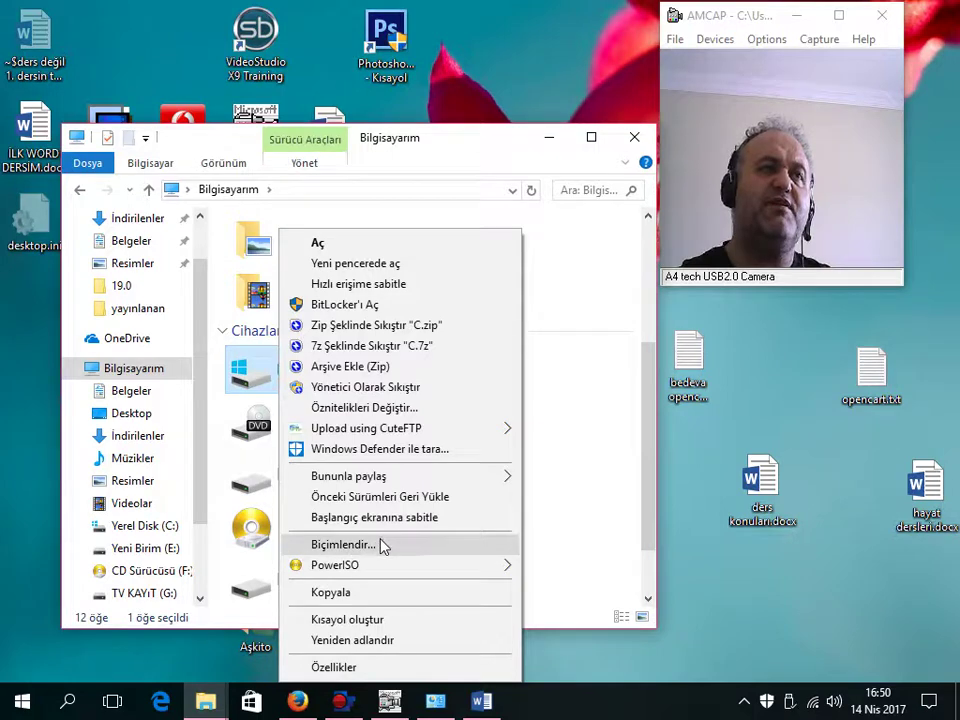
{"action": "left_click", "coordinate": [428, 176]}
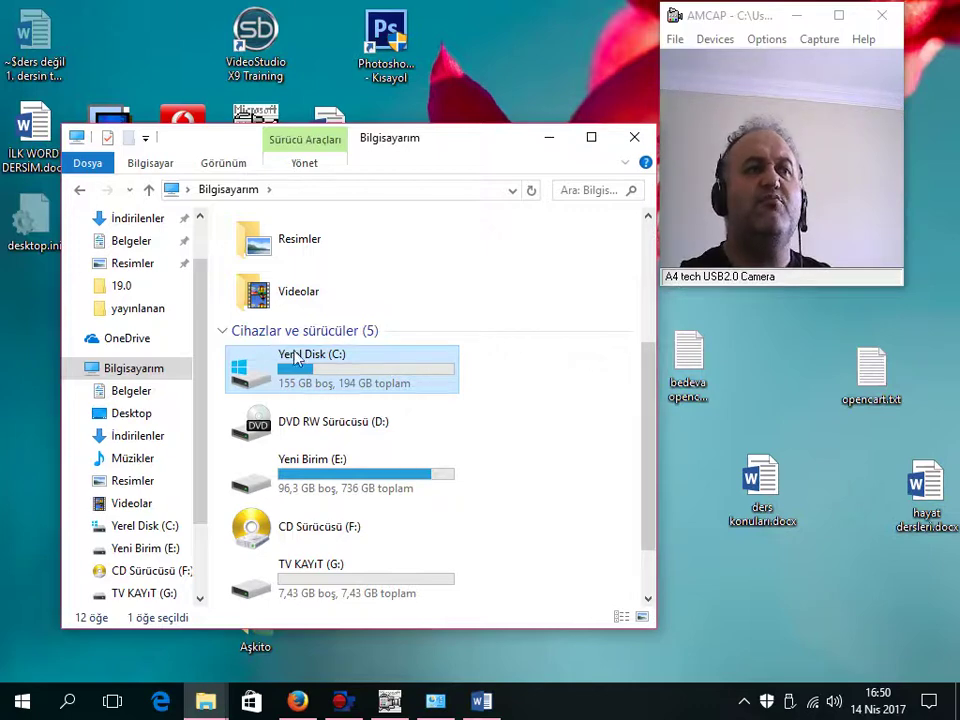
{"action": "left_click", "coordinate": [349, 480]}
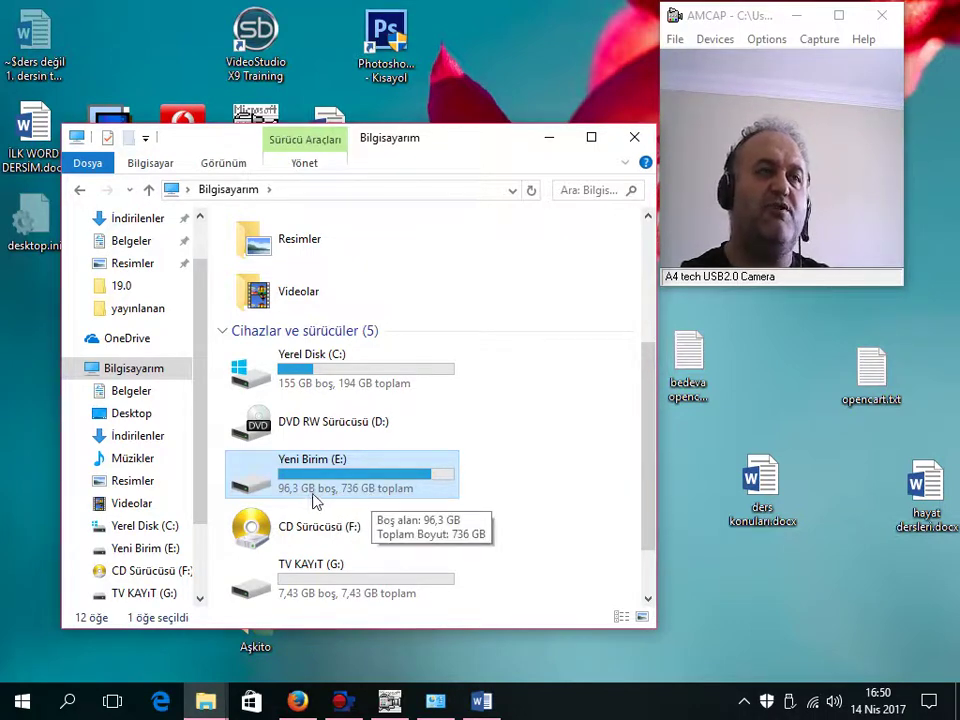
- Open the format settings for the TV KAYıT (G:) drive from the Bilgisayarım drive list
{"action": "left_click", "coordinate": [560, 495]}
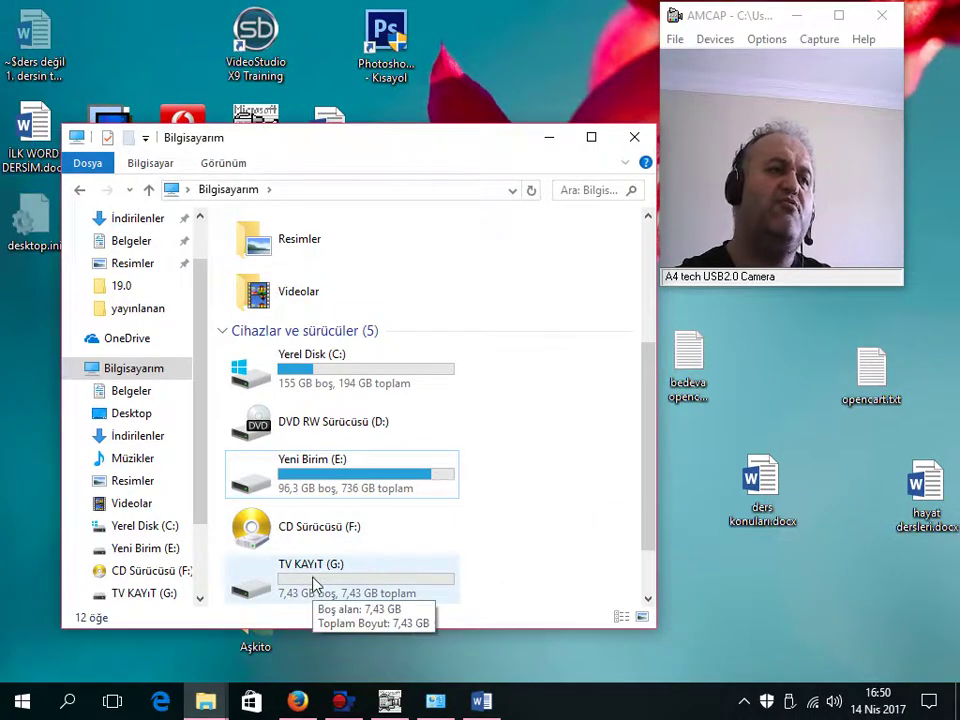
{"action": "scroll", "coordinate": [318, 577], "scroll_direction": "down", "scroll_amount": 1}
{"action": "left_click", "coordinate": [328, 490]}
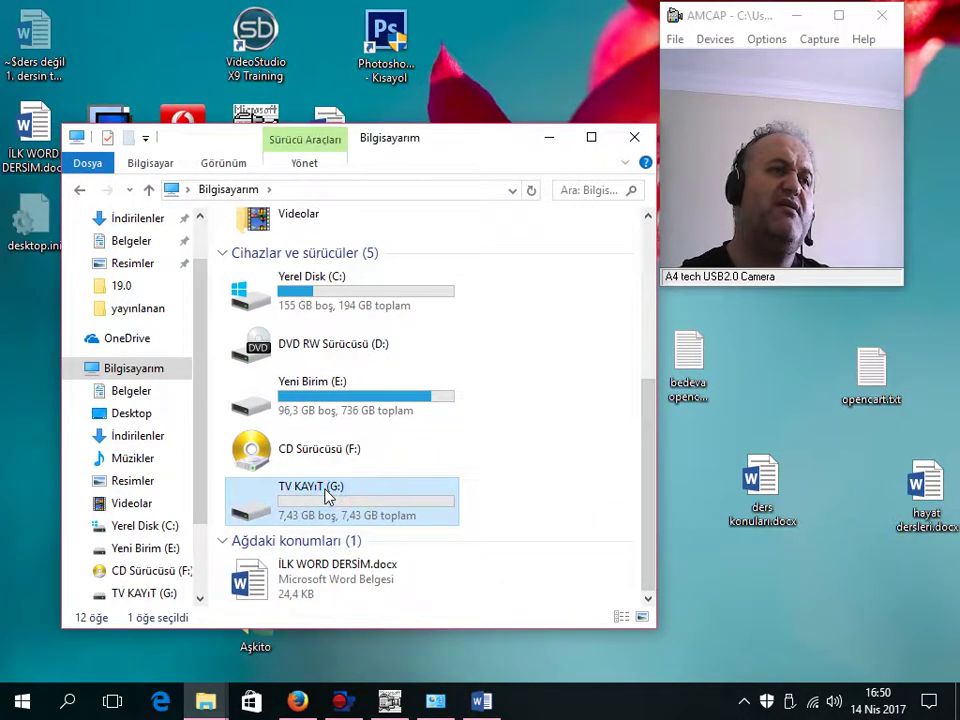
{"action": "right_click", "coordinate": [325, 492]}
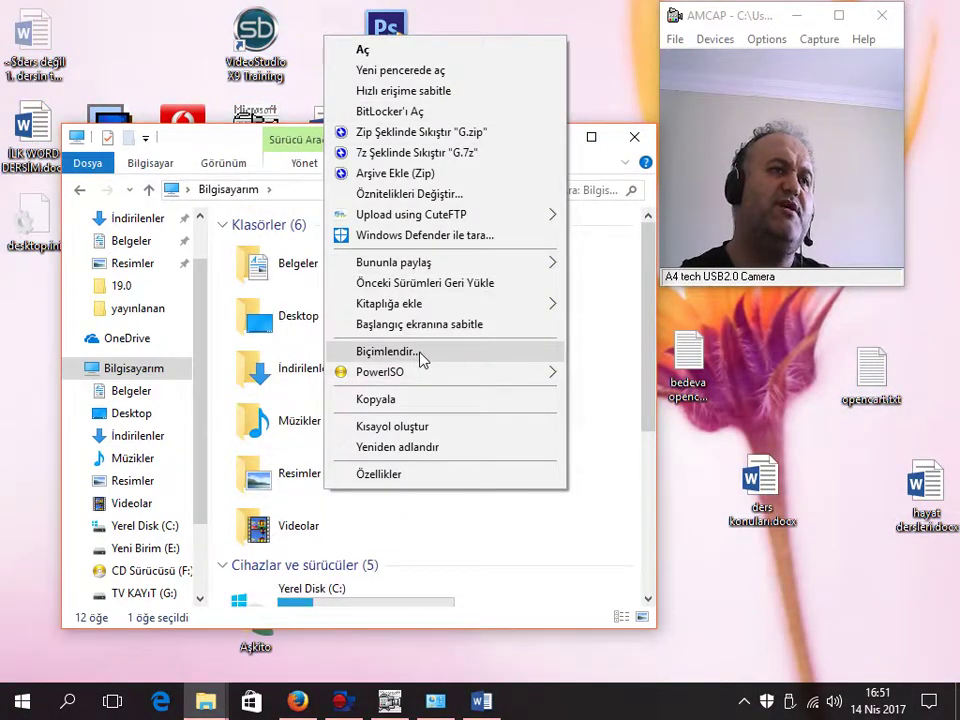
{"action": "left_click", "coordinate": [386, 351]}
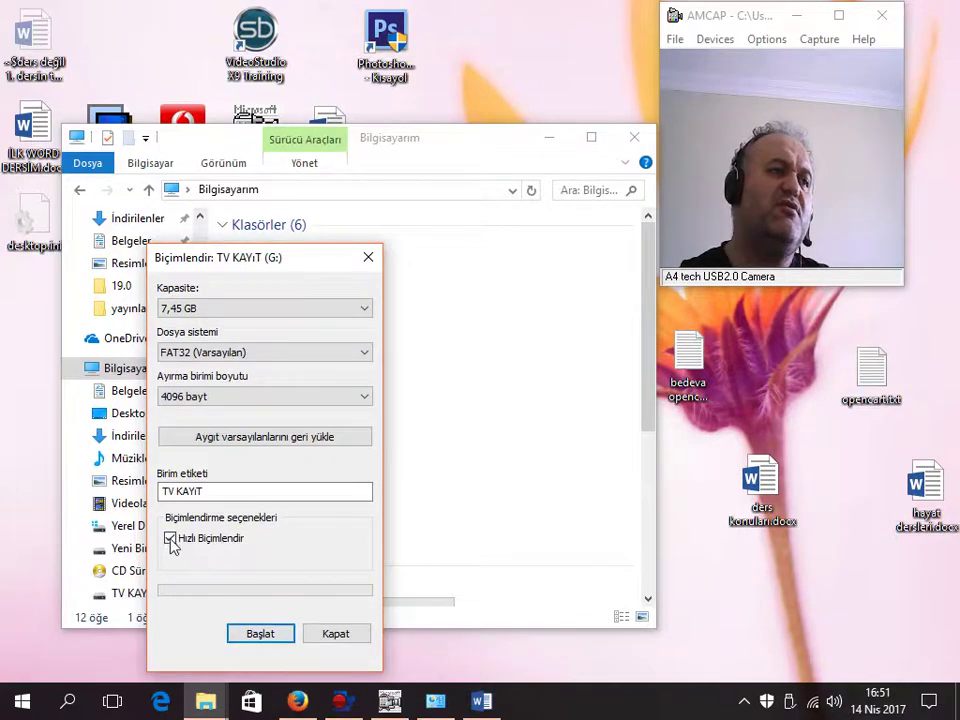
- Switch Quick Format off and back on for drive G:, and close the format dialog without formatting
{"action": "left_click", "coordinate": [170, 539]}
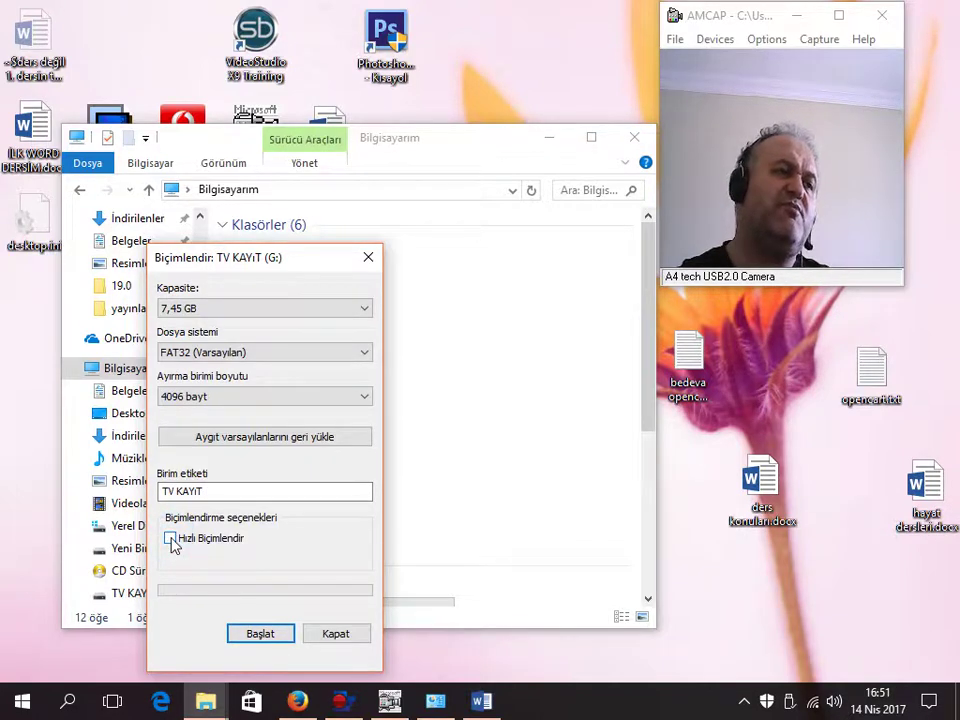
{"action": "left_click", "coordinate": [170, 539]}
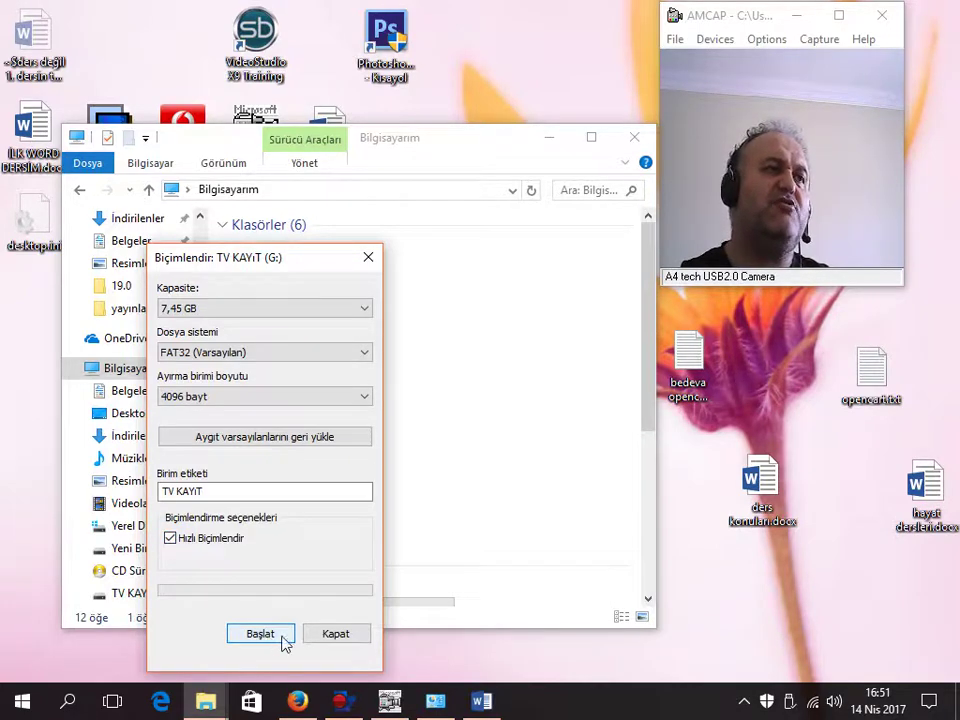
{"action": "left_click", "coordinate": [337, 638]}
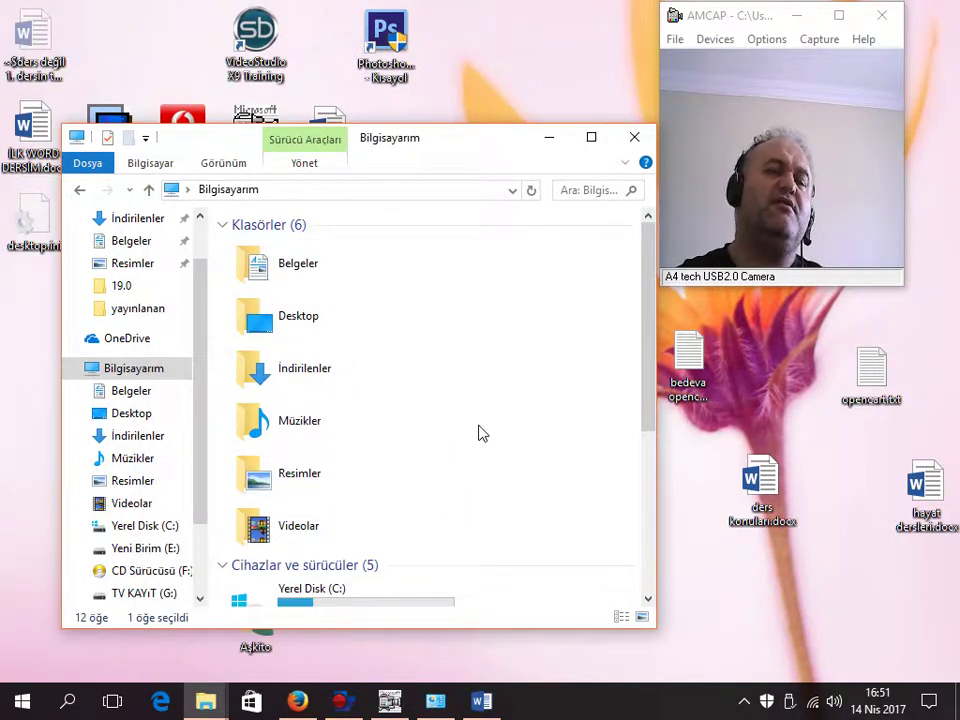